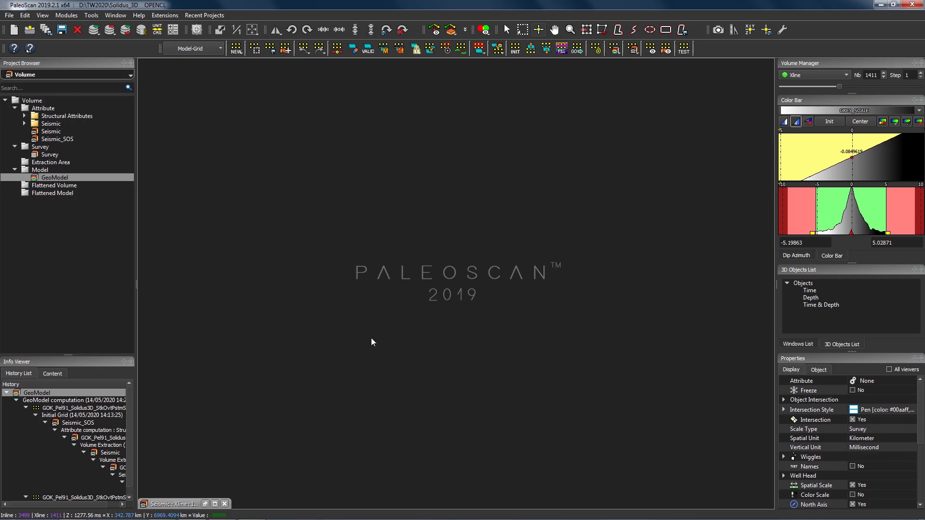
Step: Restore the minimized Seismic section and browse forward through its crosslines to examine the reflectors
click(206, 504)
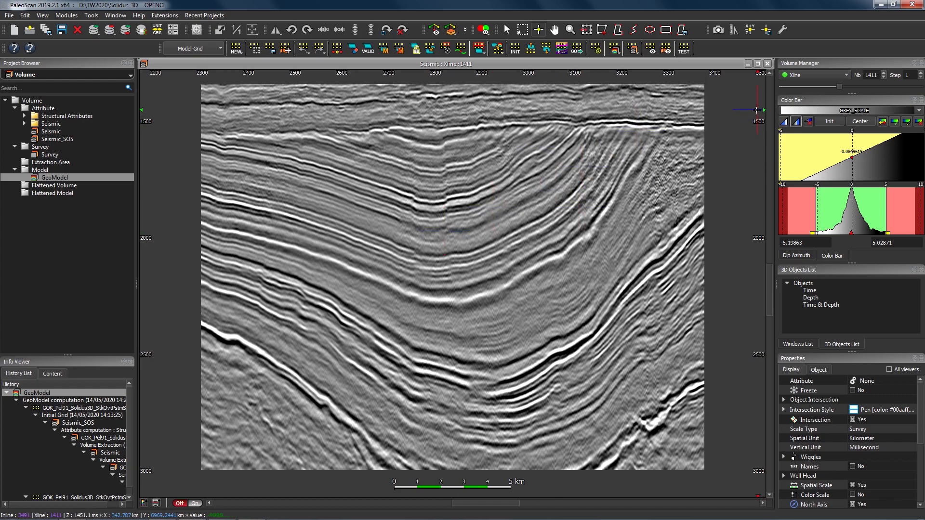
mouse_move(841, 89)
mouse_down()
mouse_move(824, 89)
mouse_move(858, 90)
mouse_move(848, 87)
mouse_up()
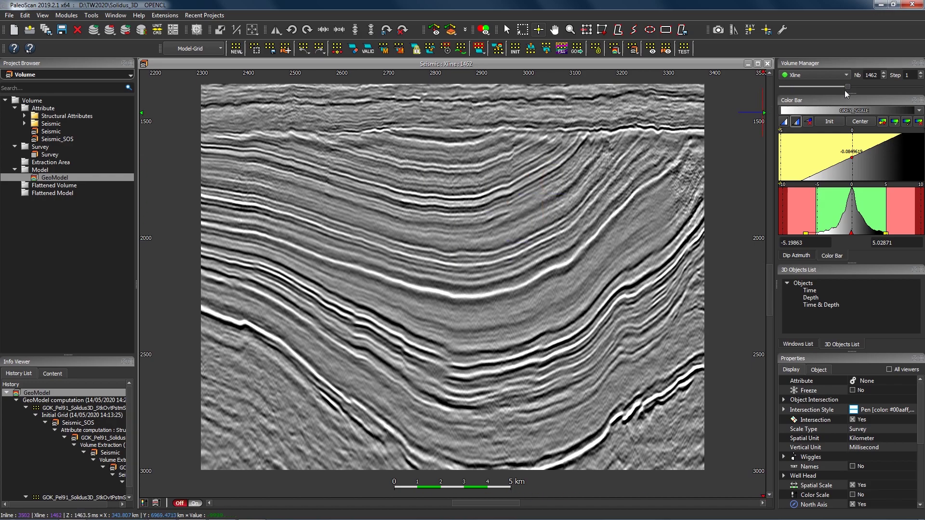
drag(848, 87, 874, 88)
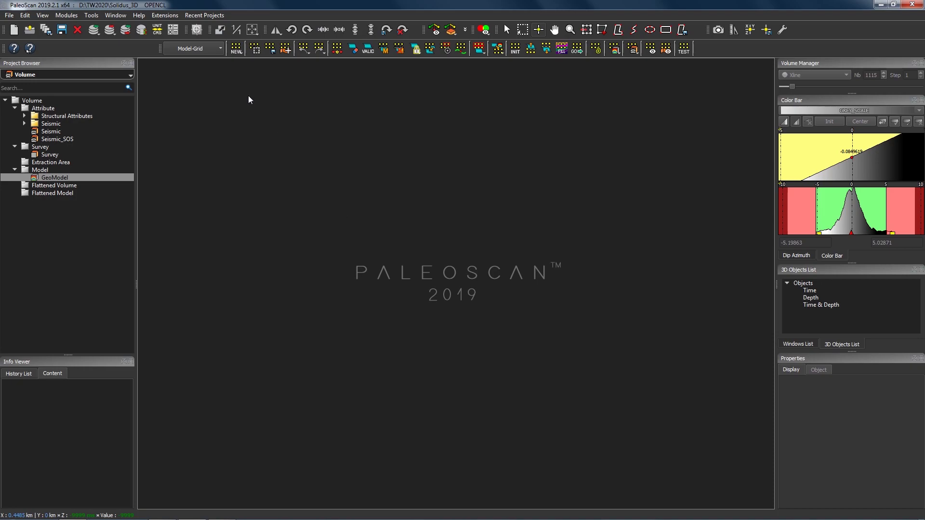
Step: Create a new Model-Grid on volume with Seismic as input volume, enlarging the creation window and its section preview
click(235, 53)
click(243, 63)
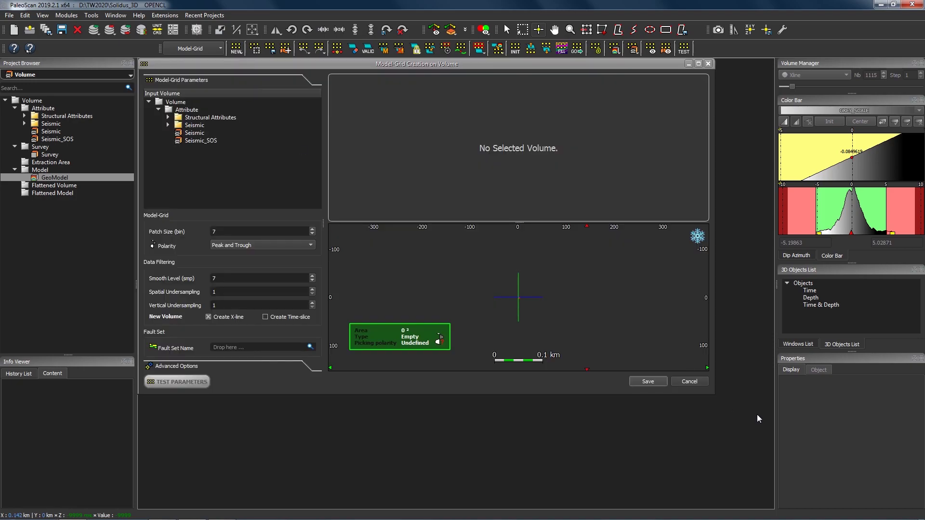
drag(710, 394, 771, 508)
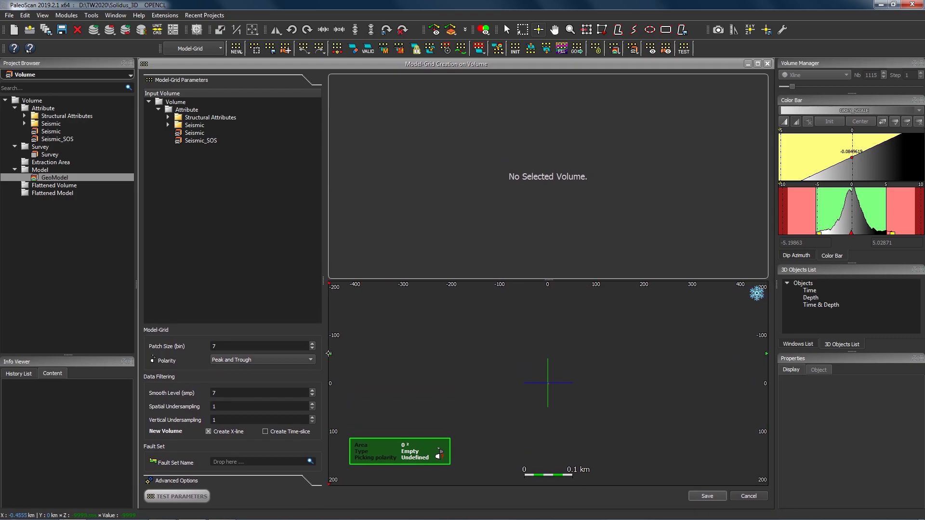
click(266, 348)
click(194, 135)
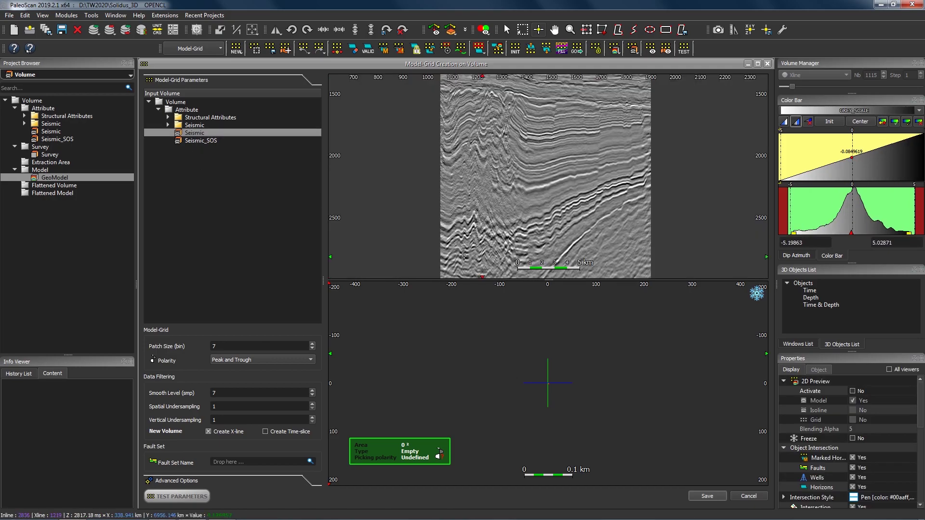
drag(549, 280, 549, 314)
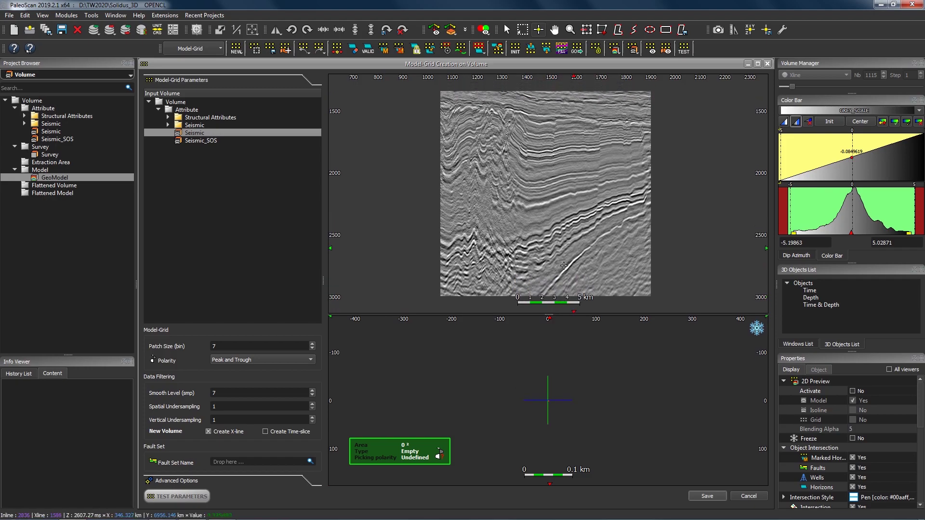
click(575, 247)
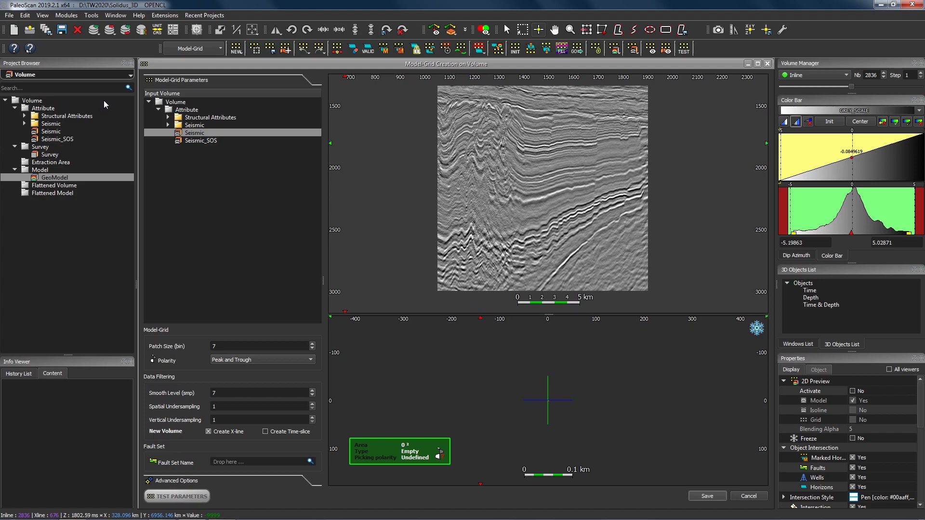
Step: Go to the saved location "example loc" and display its crossline 1115 in the section preview
click(36, 76)
click(44, 147)
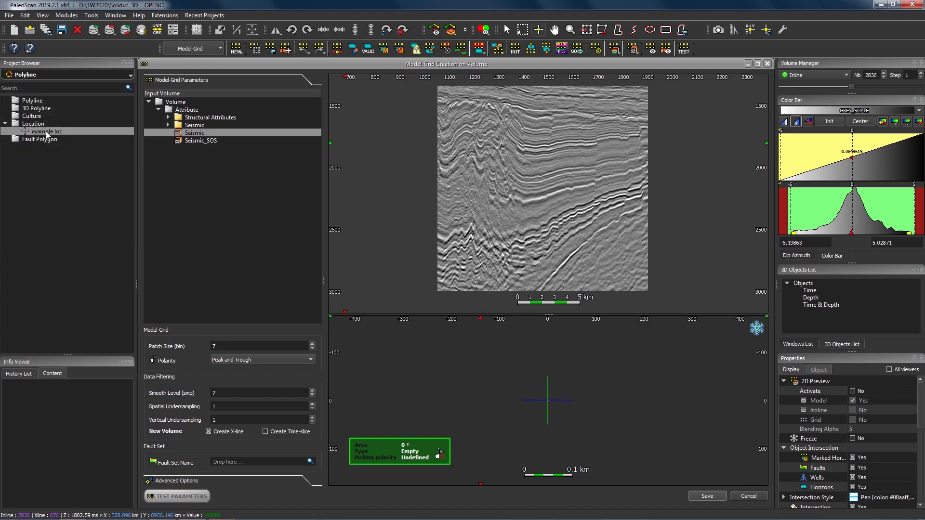
double_click(46, 131)
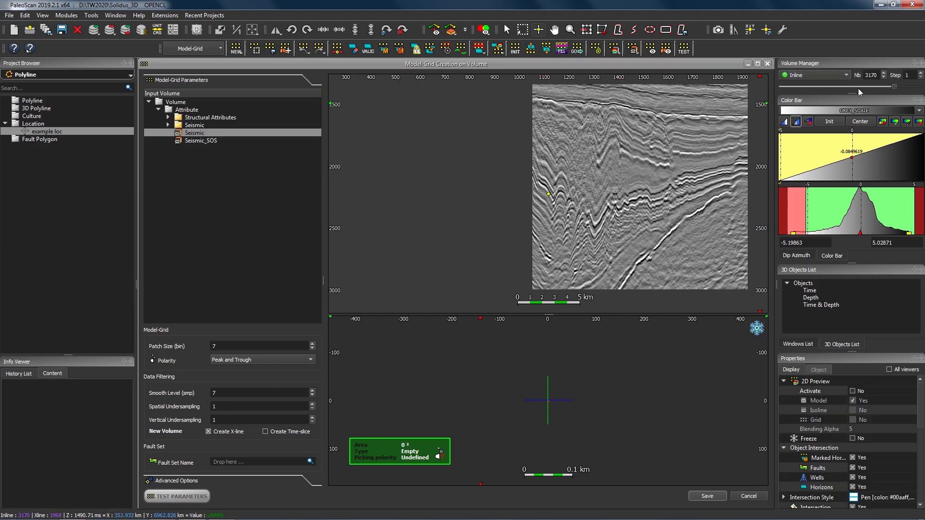
click(819, 75)
click(791, 89)
scroll(607, 212, up, 4)
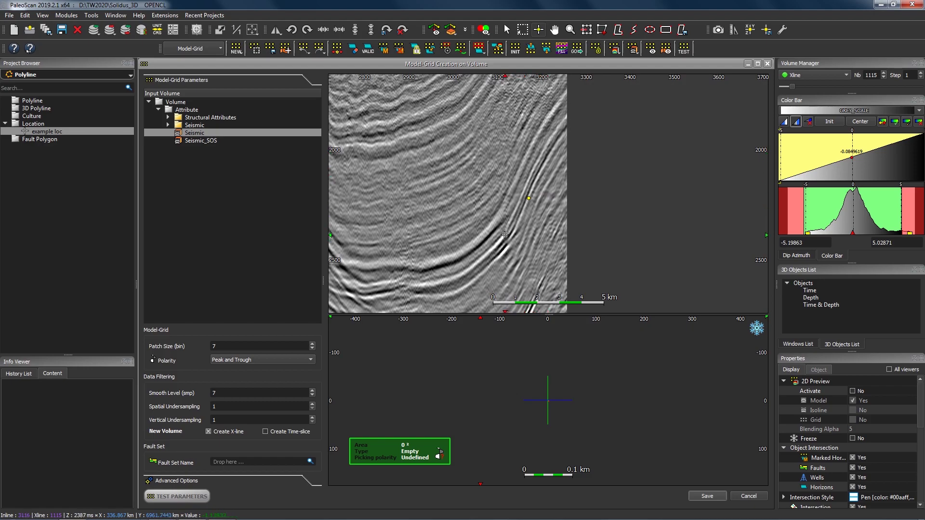
Step: Test the Model-Grid parameters around the saved location with patch size 7 and Peak and Trough polarity
click(214, 346)
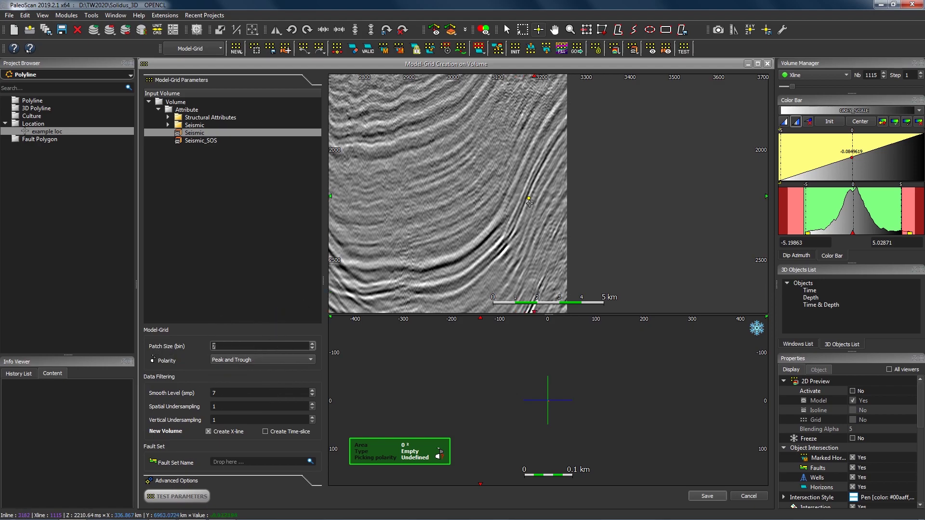
click(196, 496)
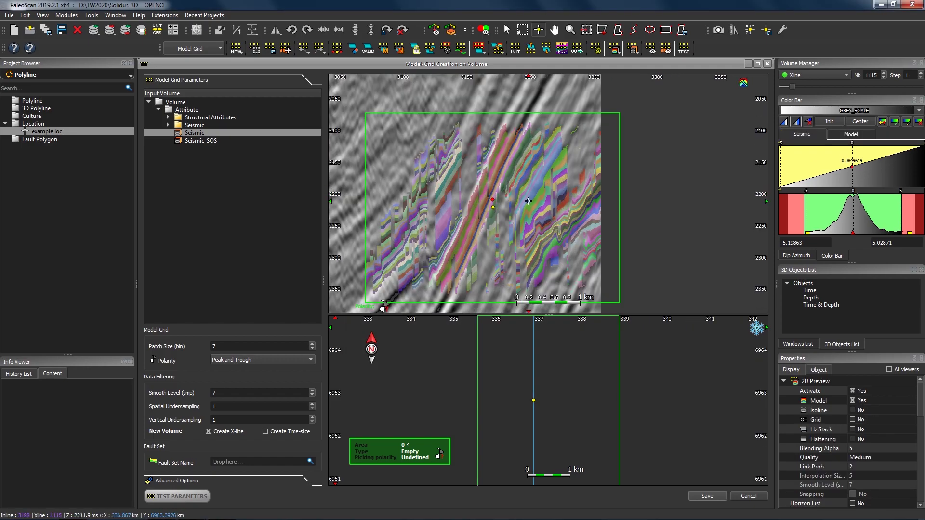
scroll(543, 190, down, 2)
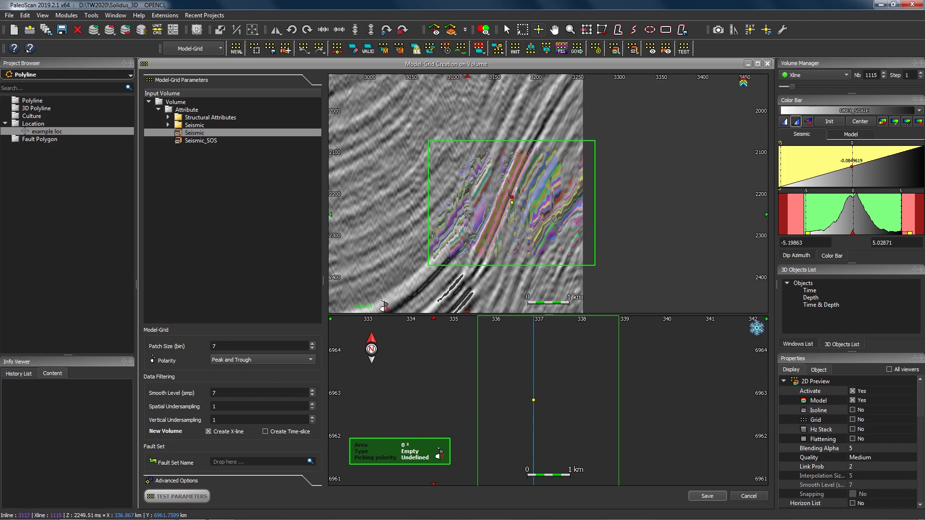
Step: Show the grid instead of the model in the 2D preview and examine the patch spacing
click(242, 345)
click(853, 419)
click(853, 402)
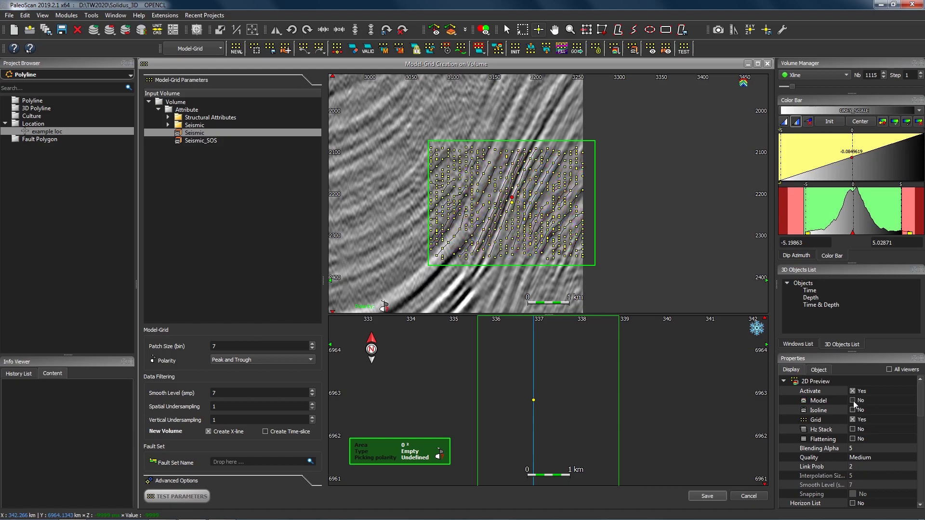
scroll(648, 241, up, 1)
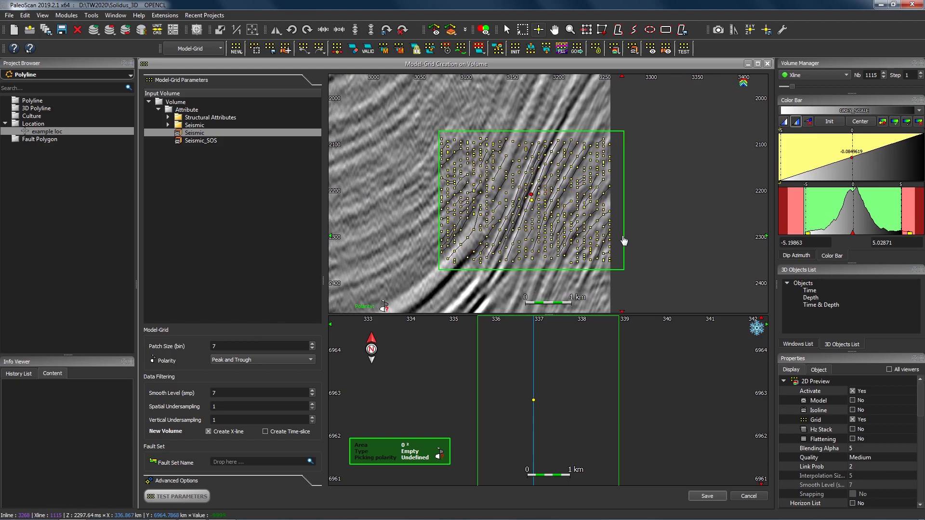
drag(603, 239, 602, 237)
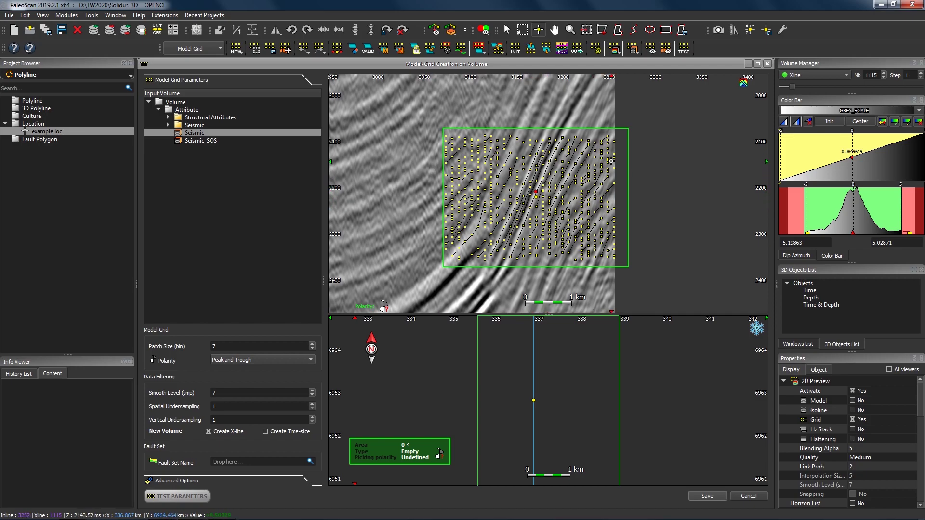
click(228, 346)
scroll(552, 207, up, 1)
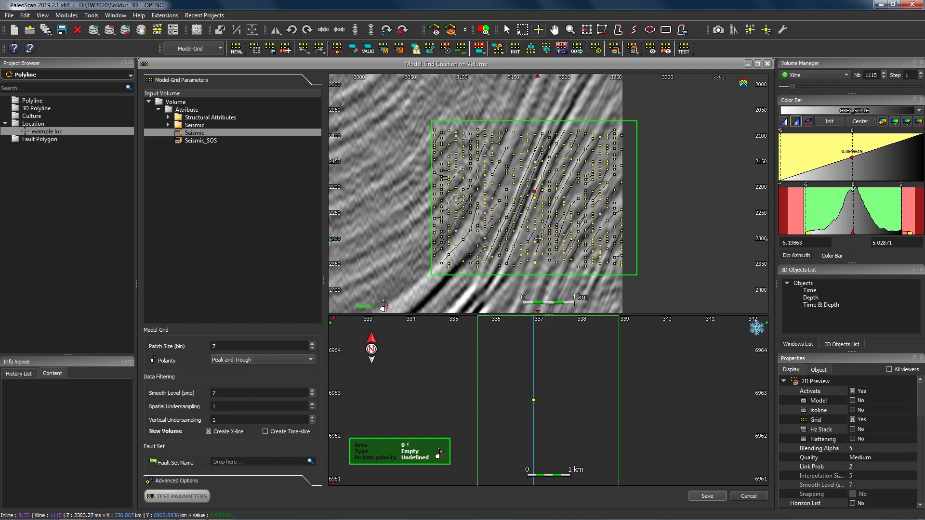
Step: Set the polarity to Peak, Trough, Zero Crossing and retest the Model-Grid parameters
click(283, 360)
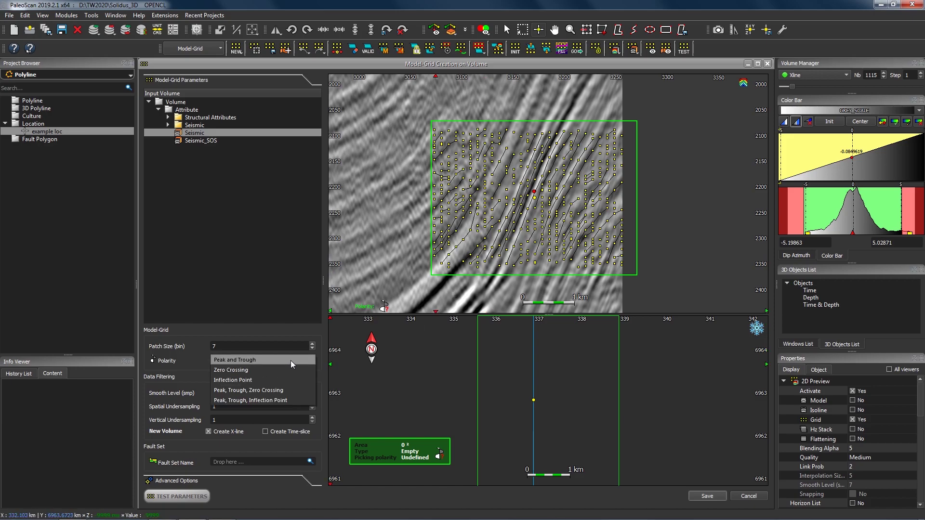
click(302, 389)
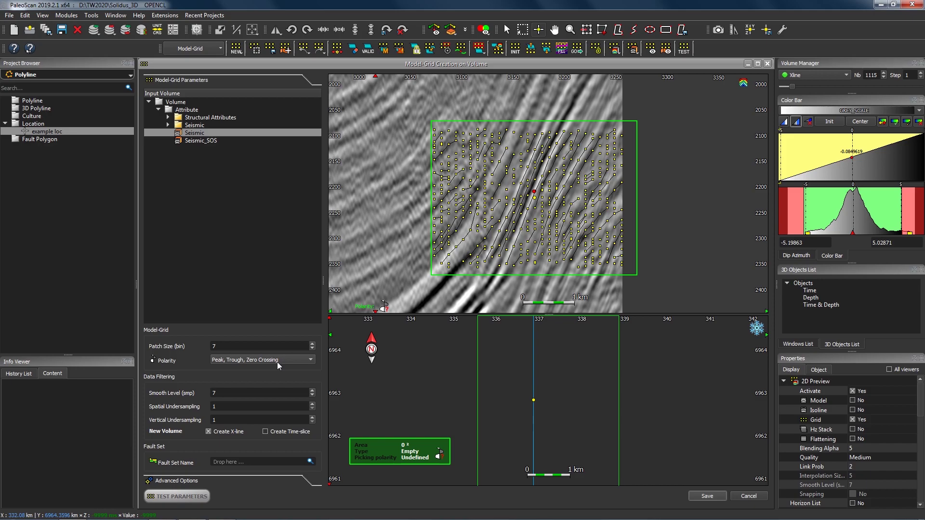
click(201, 498)
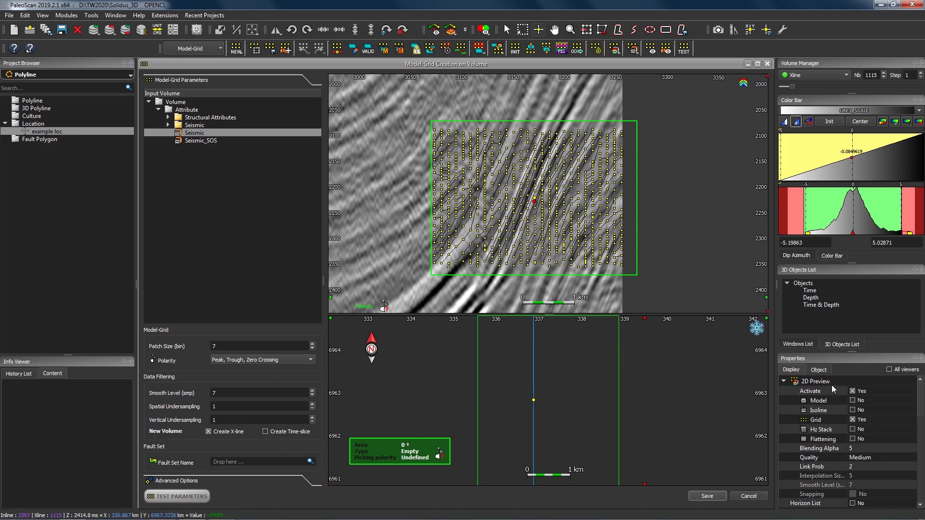
Step: Hide the grid and show the model in the 2D preview to examine the zero-crossing test
click(853, 420)
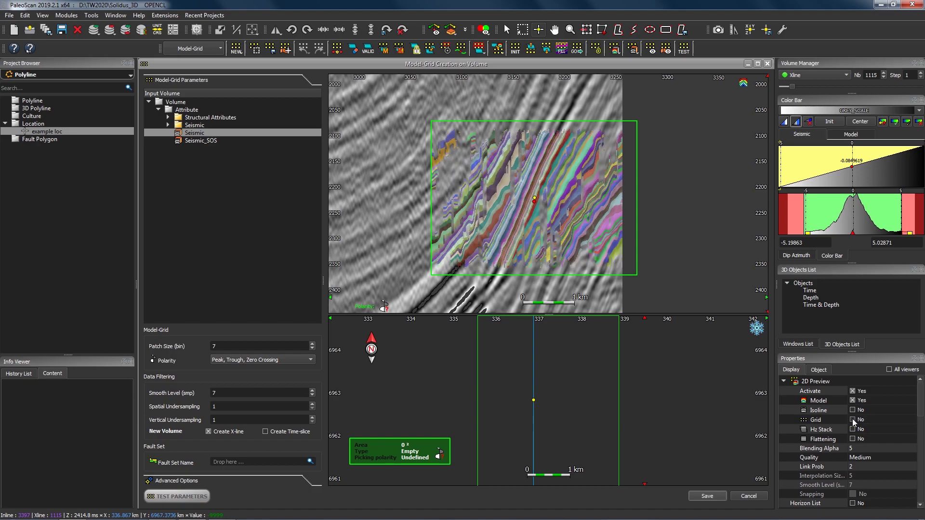
click(852, 401)
click(853, 401)
scroll(504, 187, down, 1)
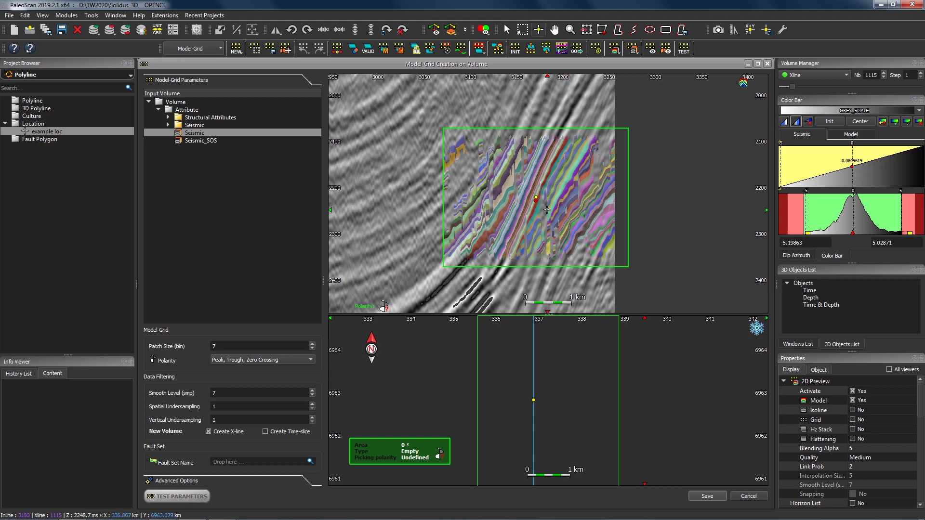
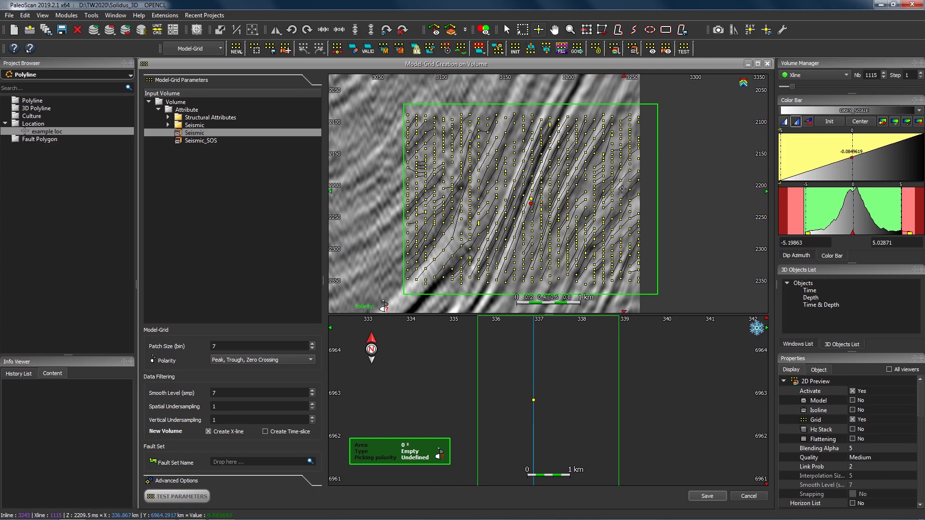
Step: Set the patch size to 3 bins and retest the Model-Grid parameters
double_click(259, 346)
click(240, 345)
double_click(240, 346)
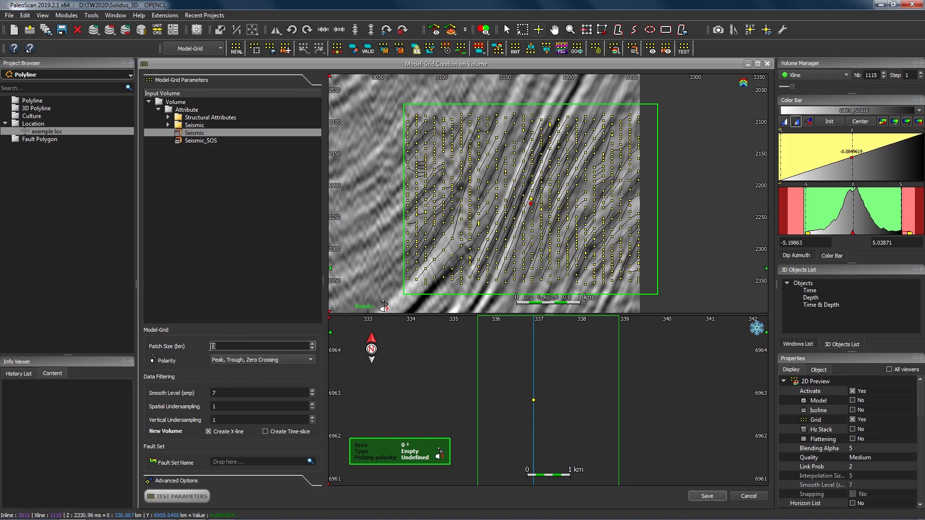
click(191, 497)
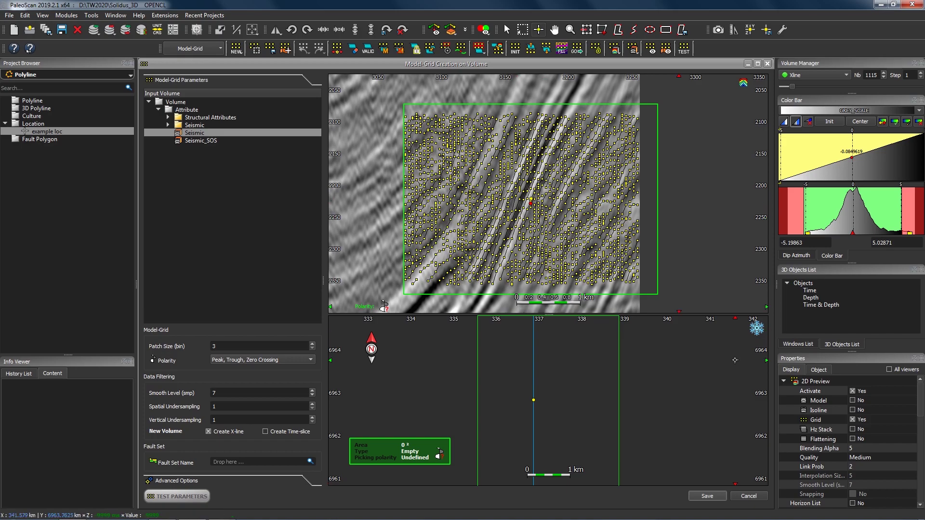
Step: Show the model in the 2D preview and compare it with the grid hidden and overlaid
click(852, 400)
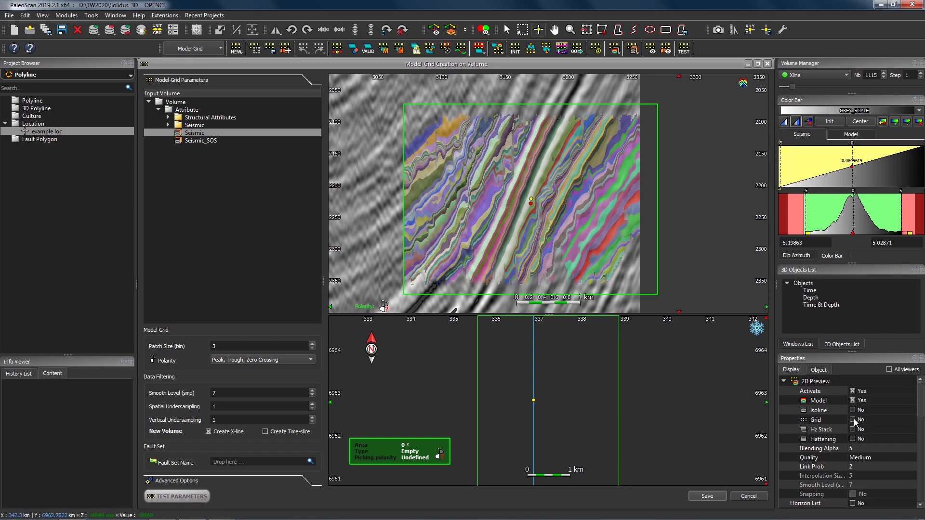
click(852, 420)
click(853, 420)
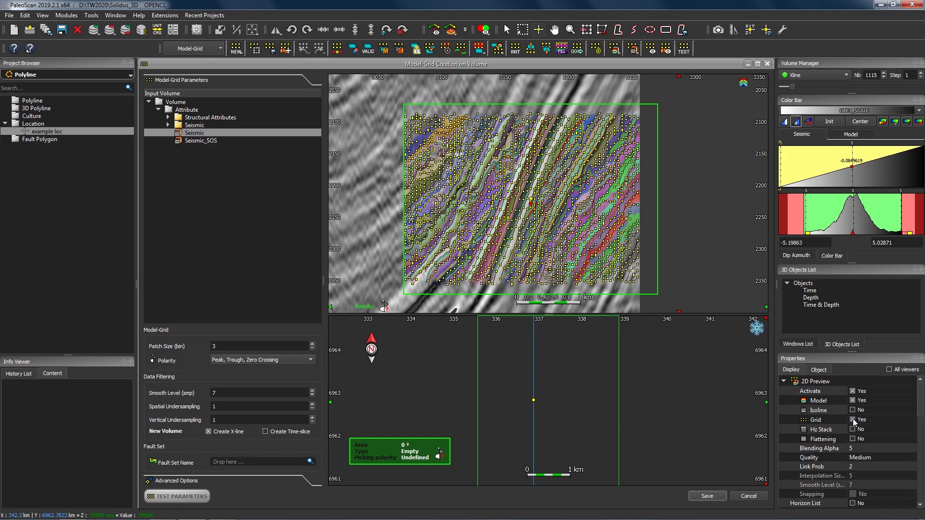
click(852, 419)
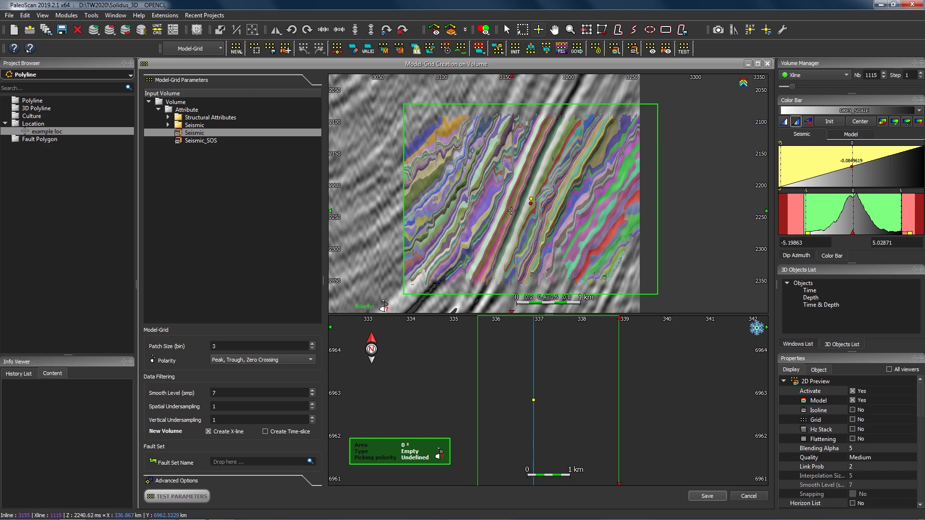
click(852, 420)
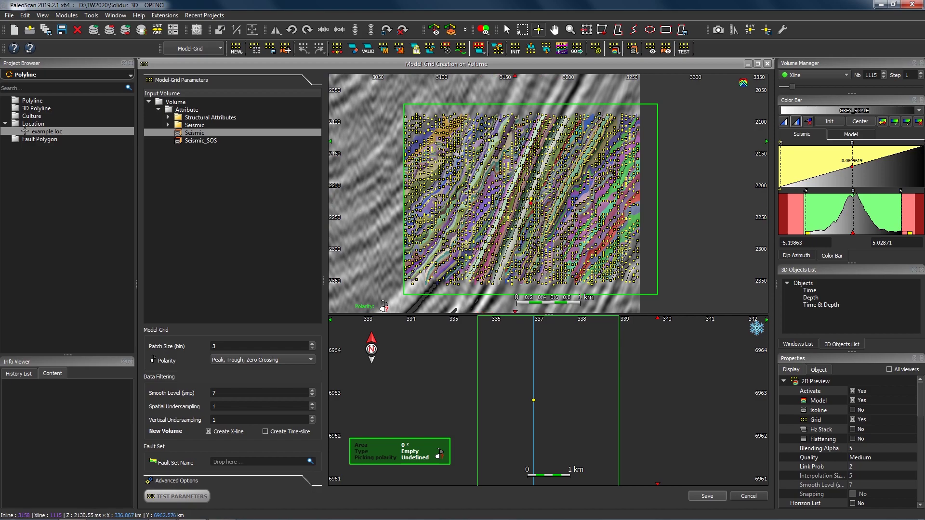
click(95, 18)
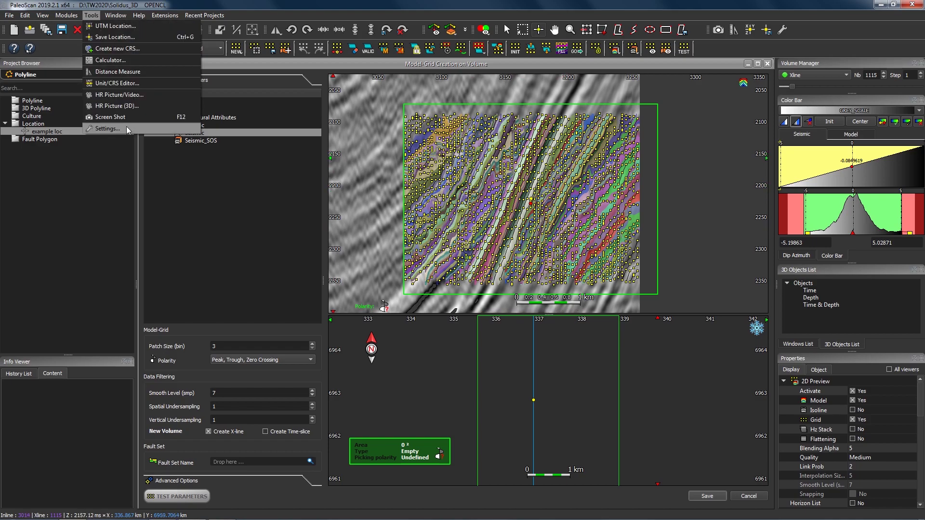
click(107, 129)
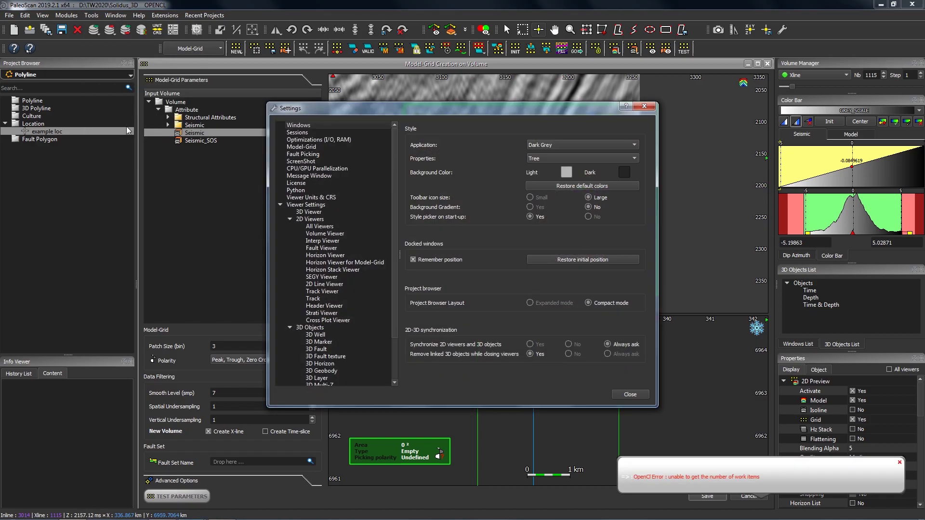
click(319, 146)
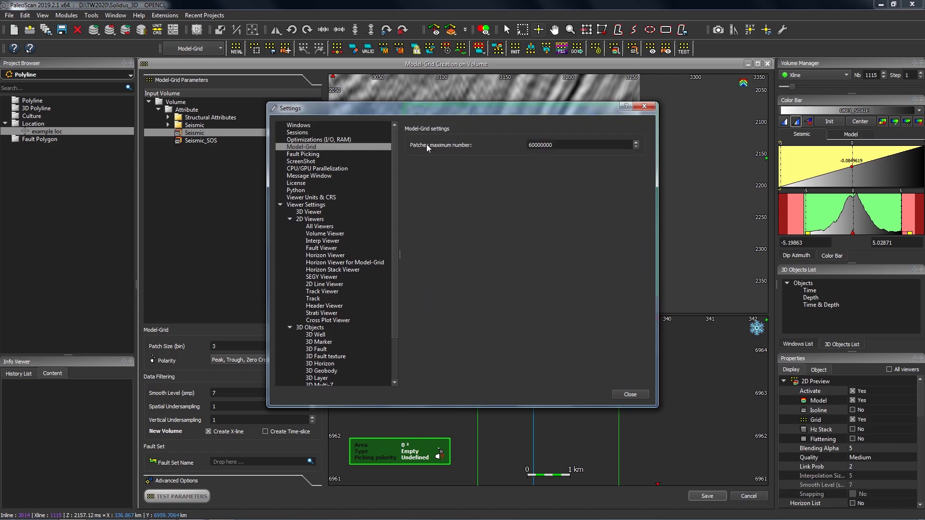
drag(536, 144, 529, 144)
text(36)
key(Return)
text(84000000)
key(Return)
scroll(557, 145, down, 3)
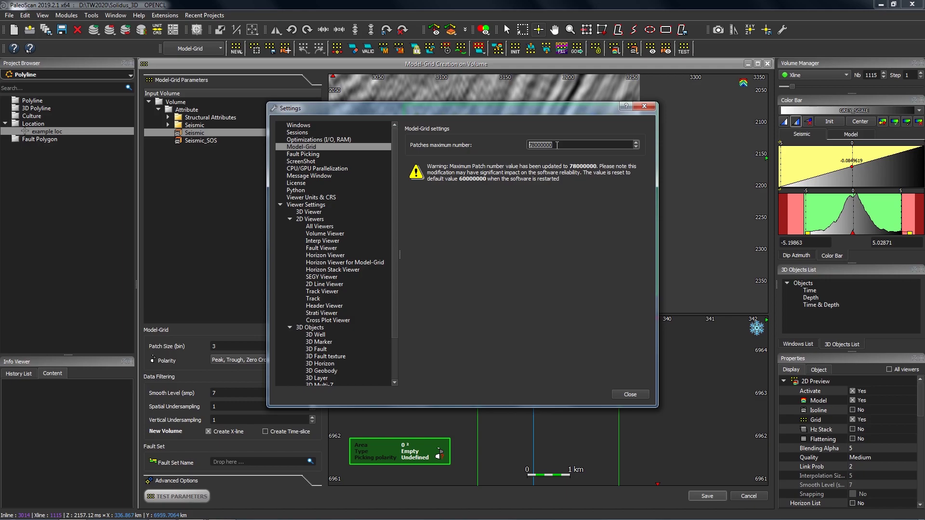
scroll(557, 145, up, 3)
text(570000000)
key(Return)
text(975000000)
key(Return)
scroll(559, 146, up, 3)
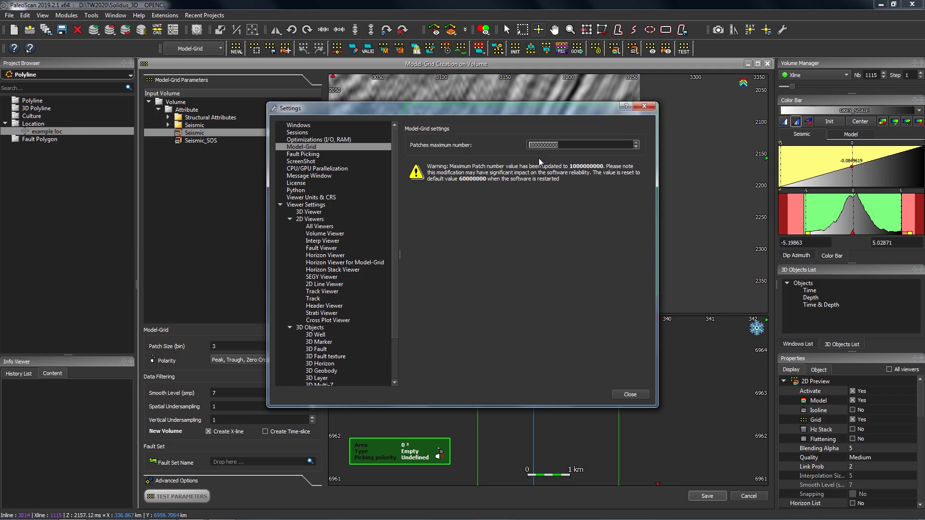
Step: Review the patches maximum number in the Model-Grid settings and close the settings window
drag(543, 149, 427, 174)
click(586, 149)
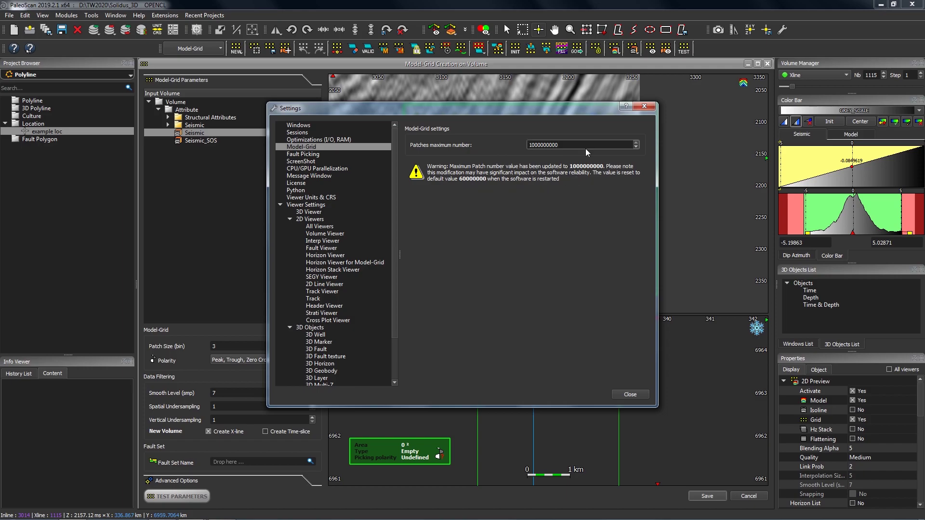
click(631, 394)
Step: Examine the extent and detail of the tested Model-Grid area on the seismic section
click(214, 346)
double_click(221, 347)
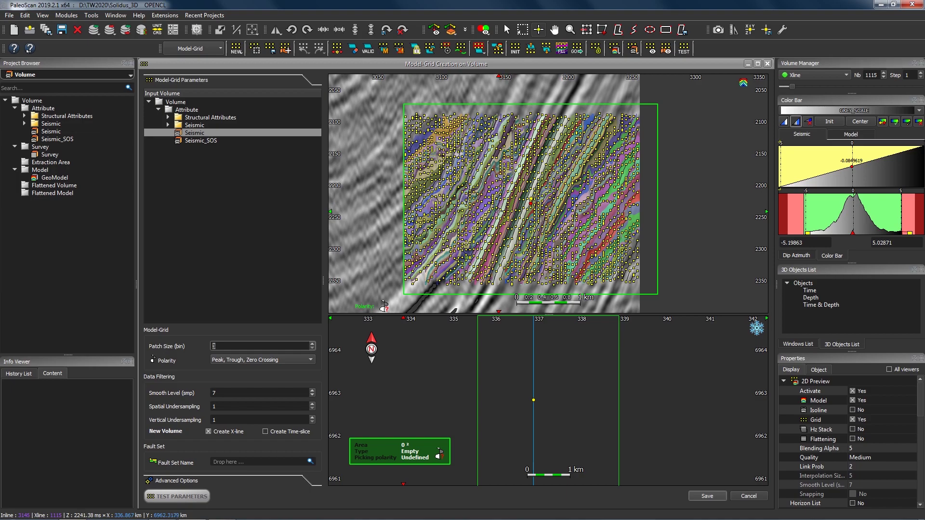
scroll(529, 189, down, 5)
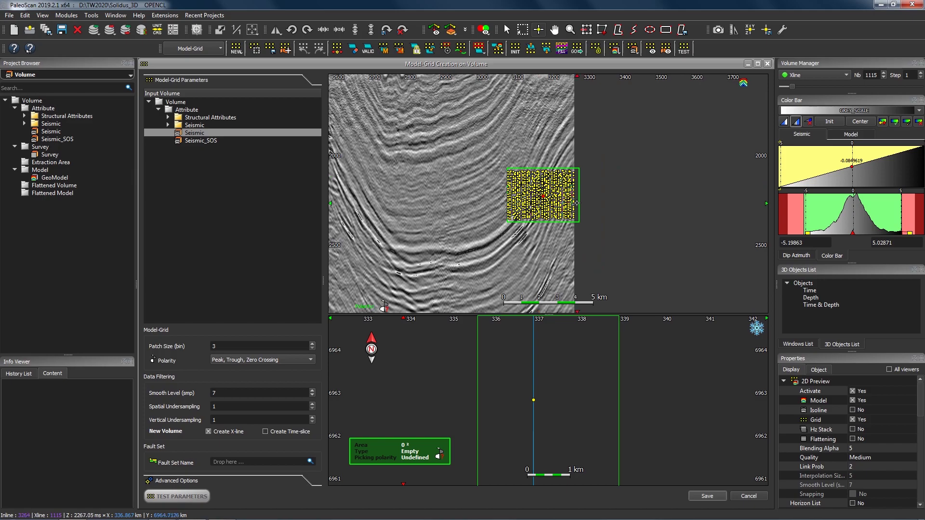
scroll(490, 221, down, 2)
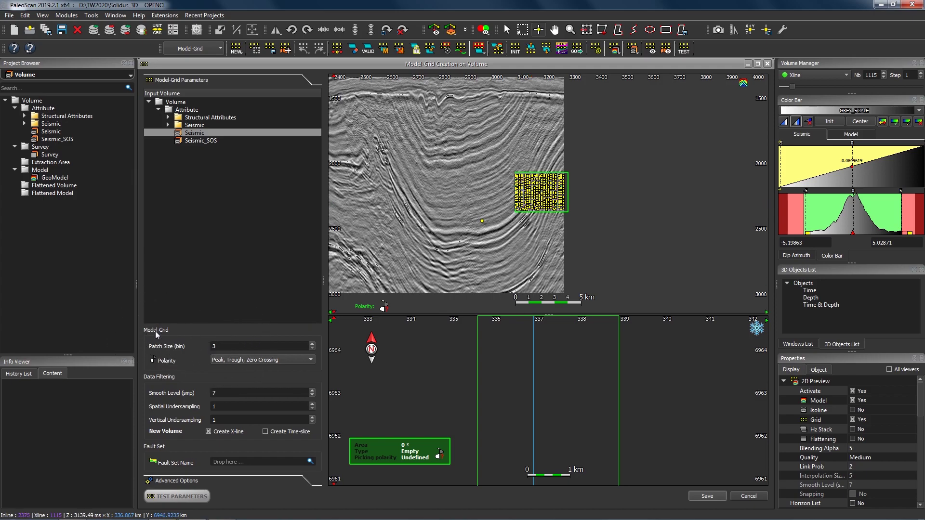
scroll(570, 187, up, 3)
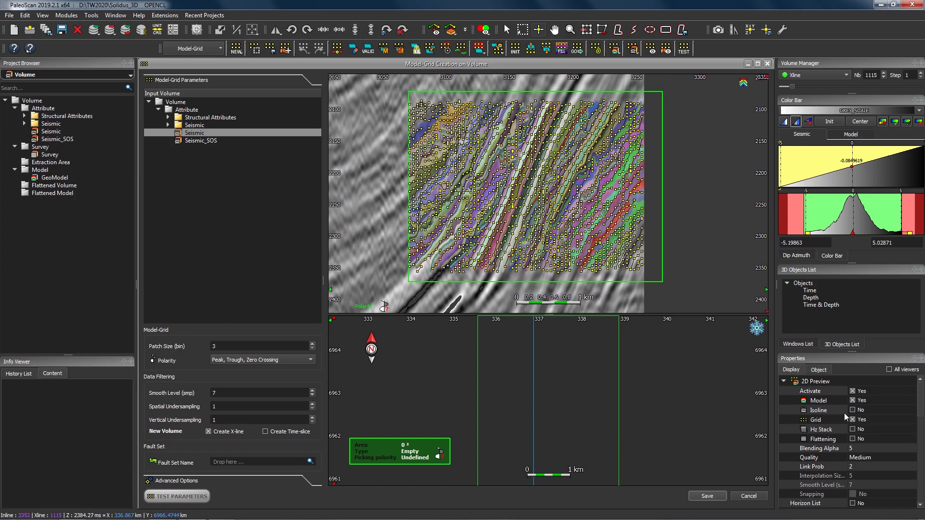
Step: Hide the model and the grid in the 2D preview to view the bare seismic section while reviewing the data filtering parameters
click(852, 400)
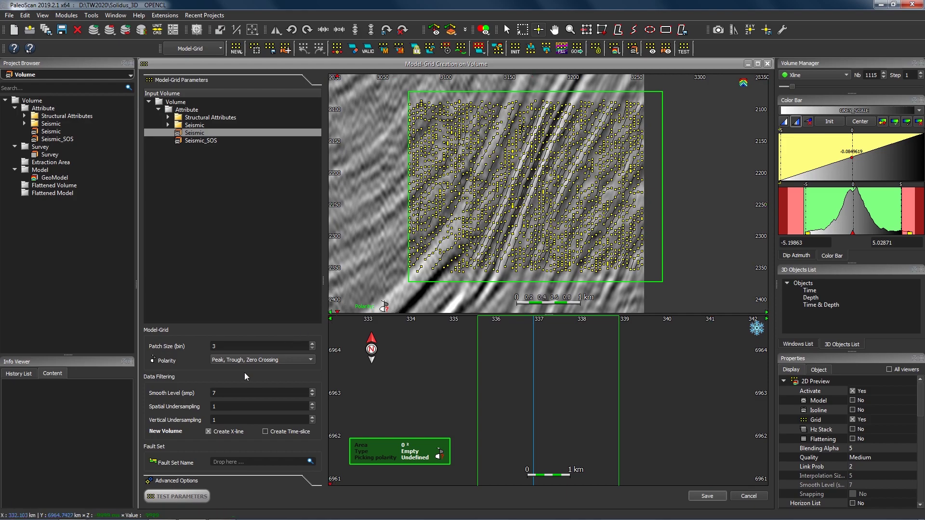
click(167, 382)
click(168, 347)
click(255, 392)
key(Tab)
key(Tab)
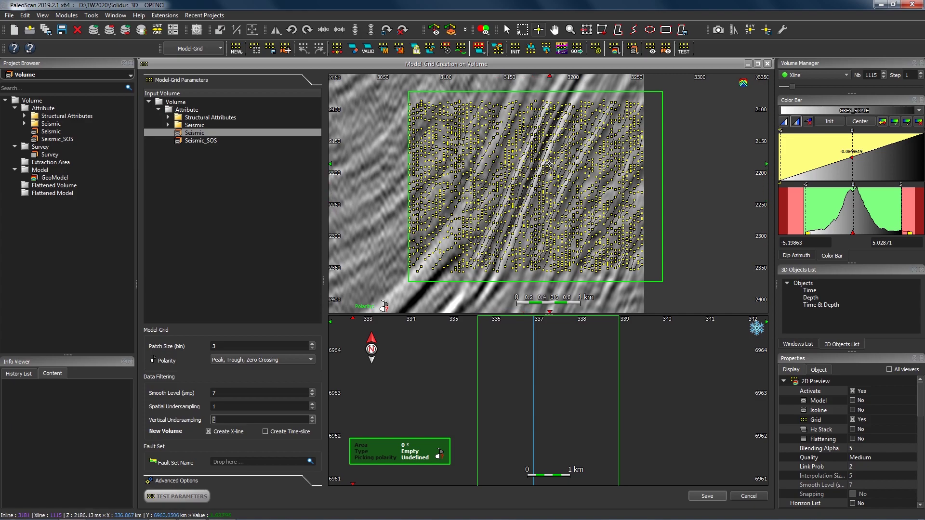
click(853, 420)
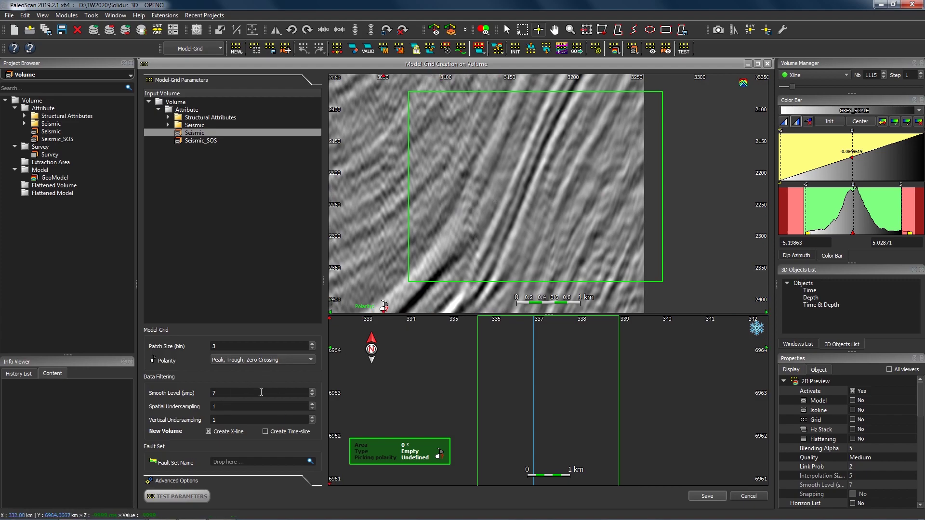
Step: Set the vertical undersampling to 2 and retest the Model-Grid parameters
double_click(224, 419)
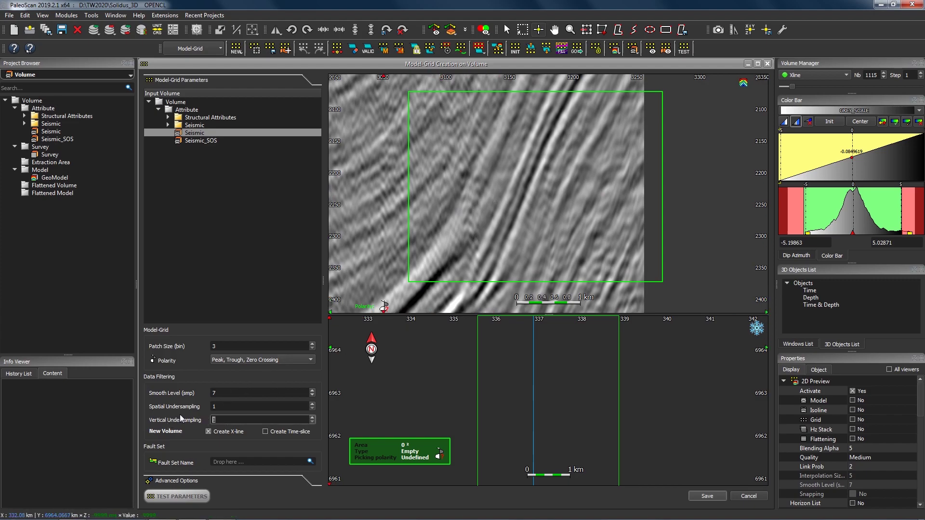
click(532, 181)
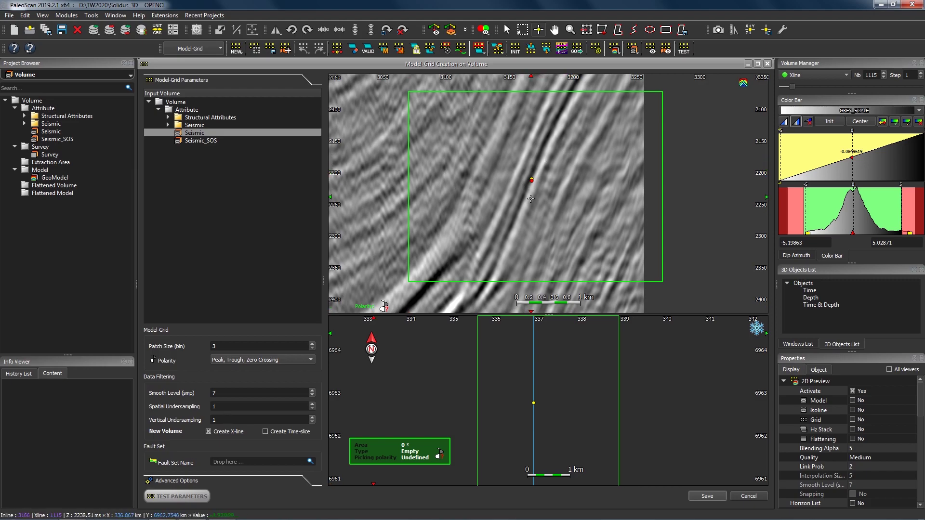
click(227, 420)
click(220, 422)
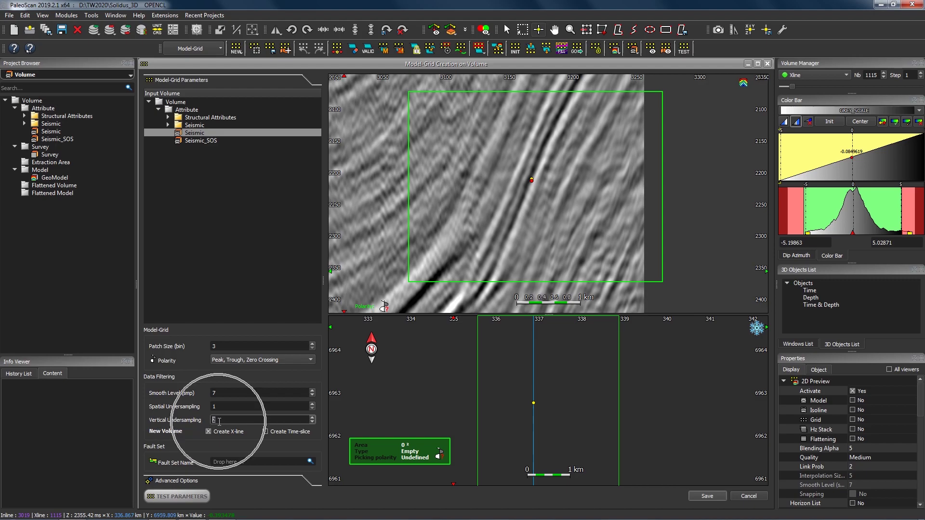
click(188, 496)
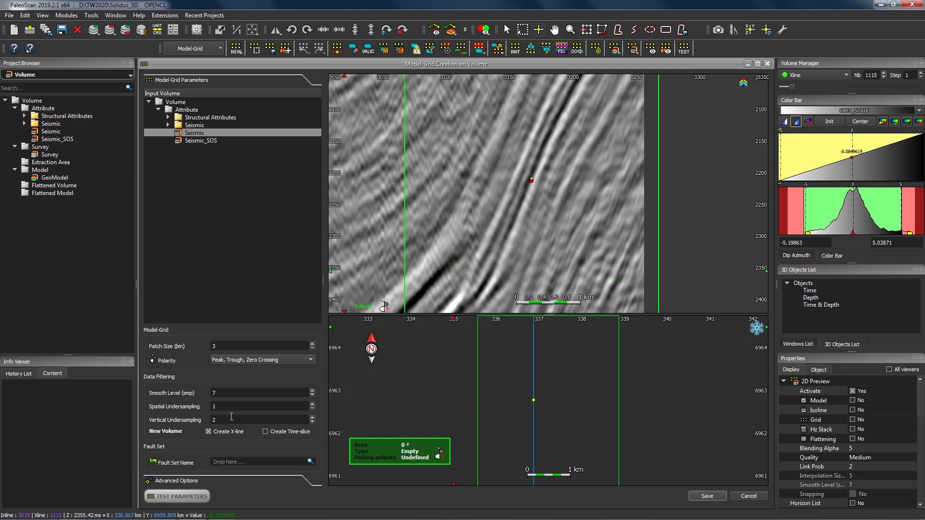
Step: Examine the undersampled test in the 2D preview by showing the grid and replacing it with the model
click(852, 419)
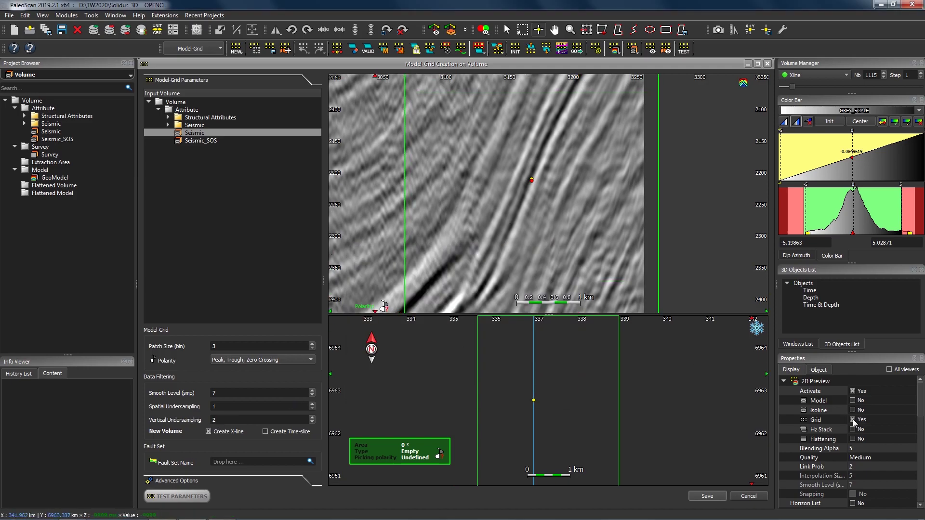
scroll(622, 189, down, 3)
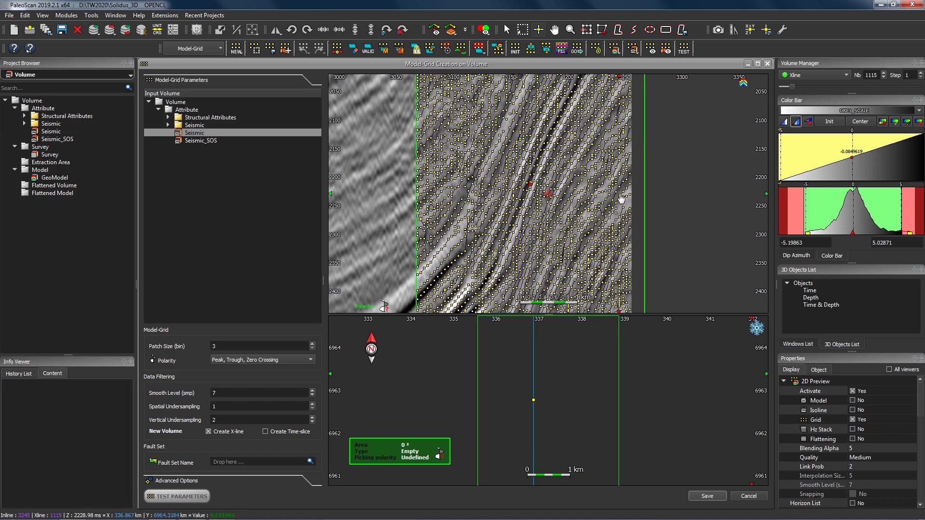
scroll(610, 194, up, 1)
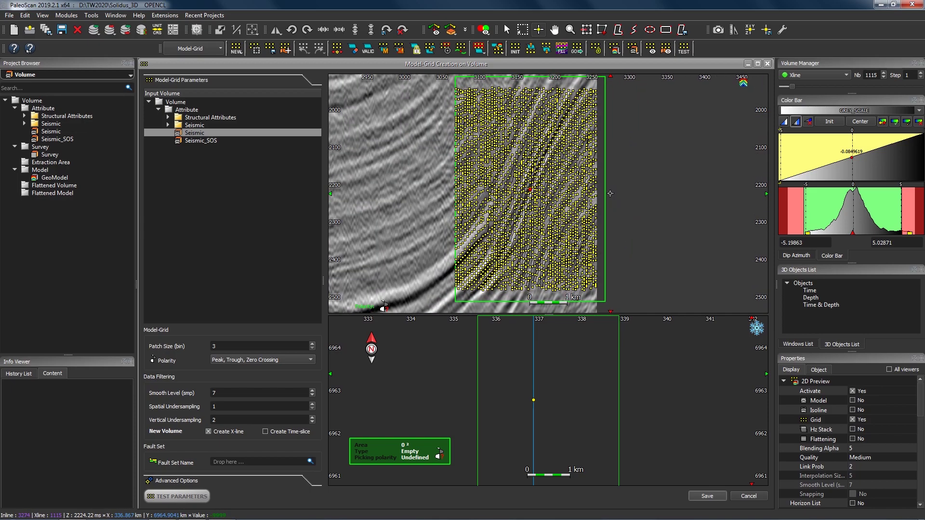
click(852, 401)
click(853, 419)
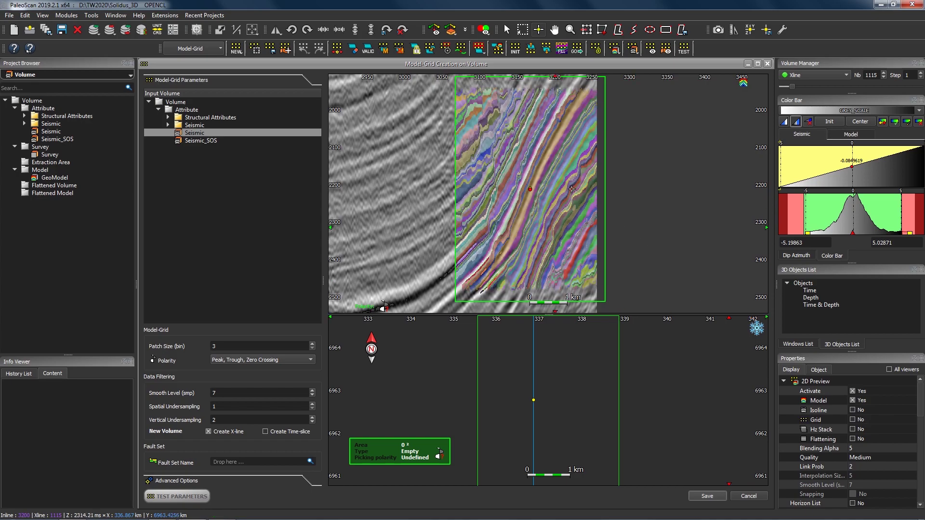